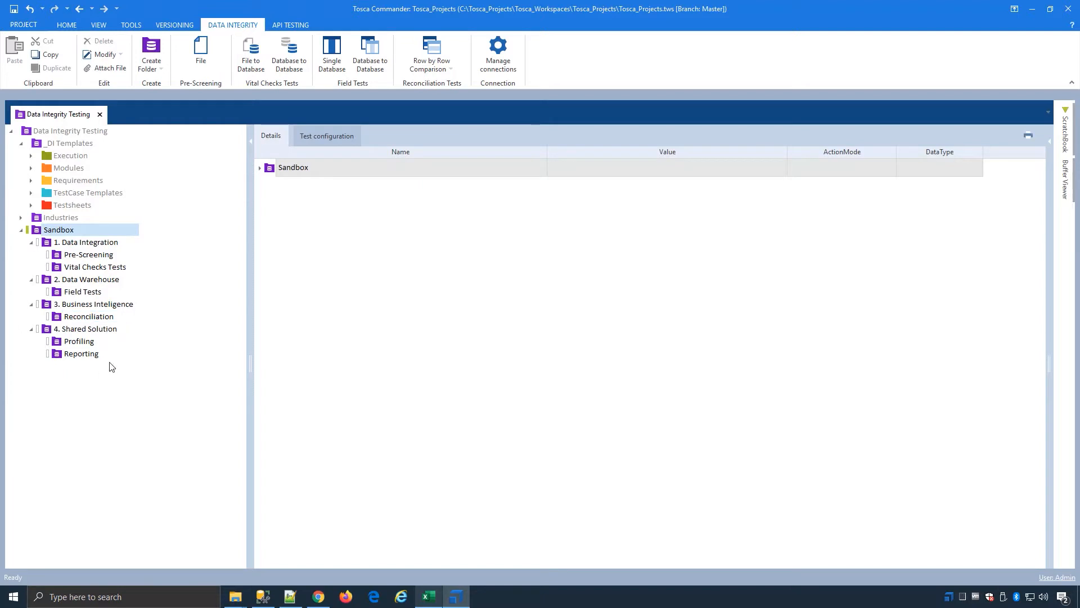
# - Start a file pre-screening test in the Pre-Screening folder and load "Complications and Deaths - Hospital.csv" from Hospital_Revised_Flatfiles
pyautogui.click(99, 256)
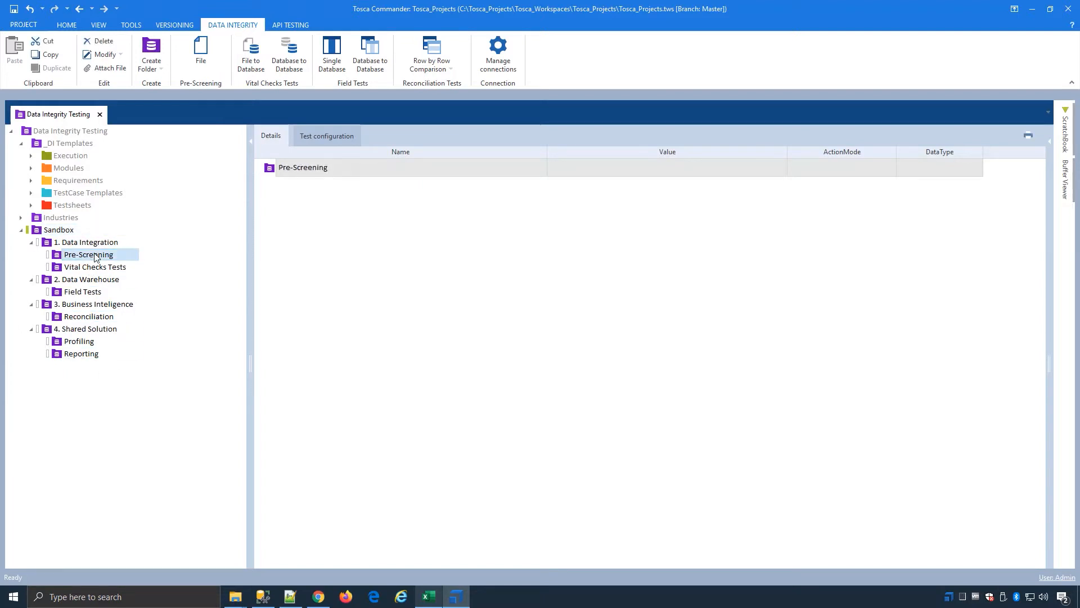
pyautogui.click(201, 51)
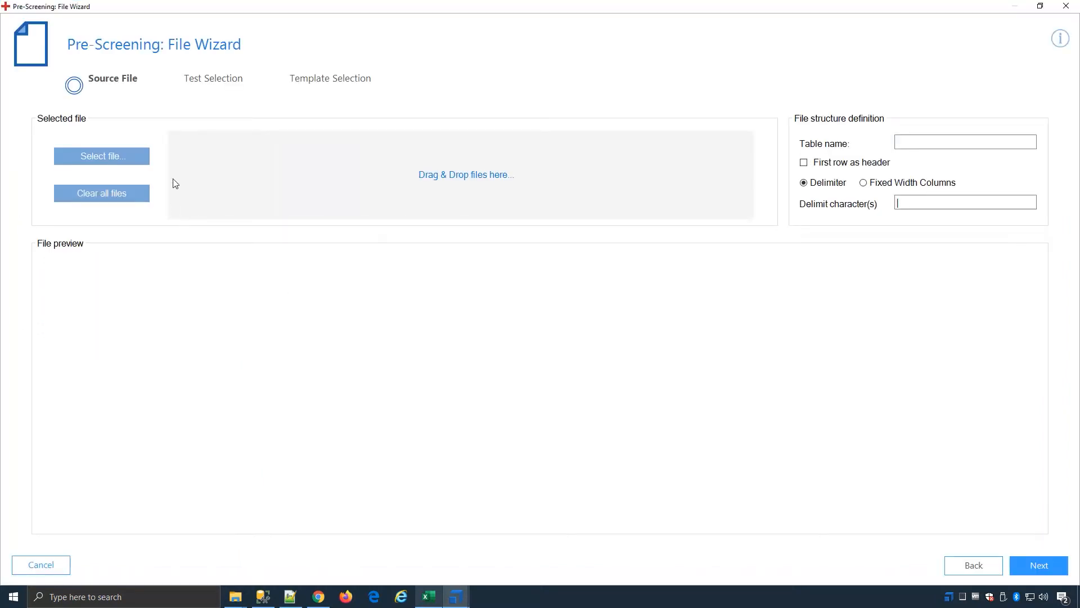
pyautogui.click(125, 159)
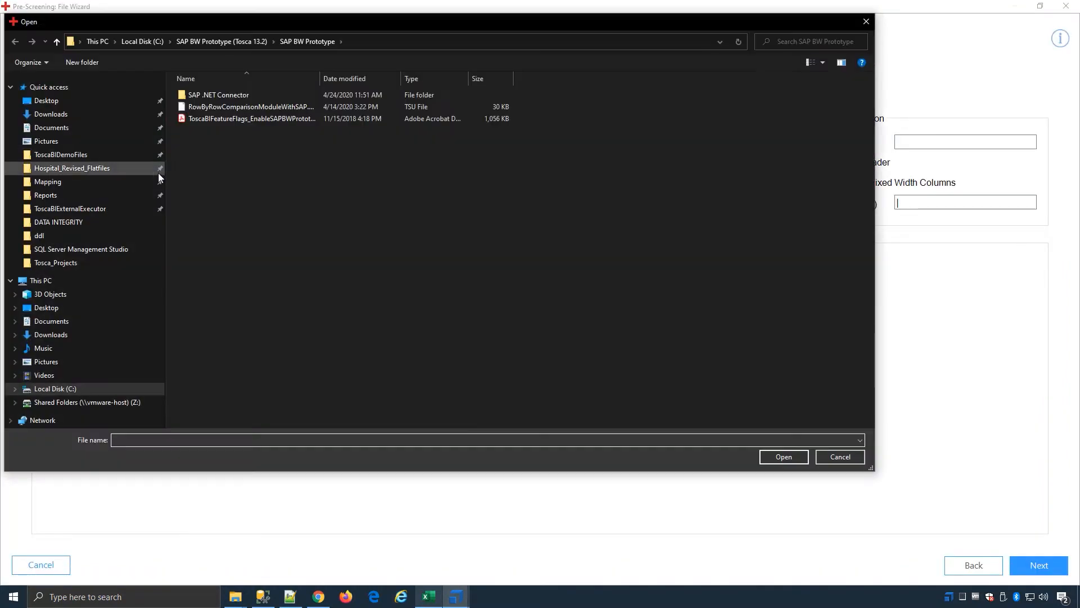
pyautogui.click(73, 168)
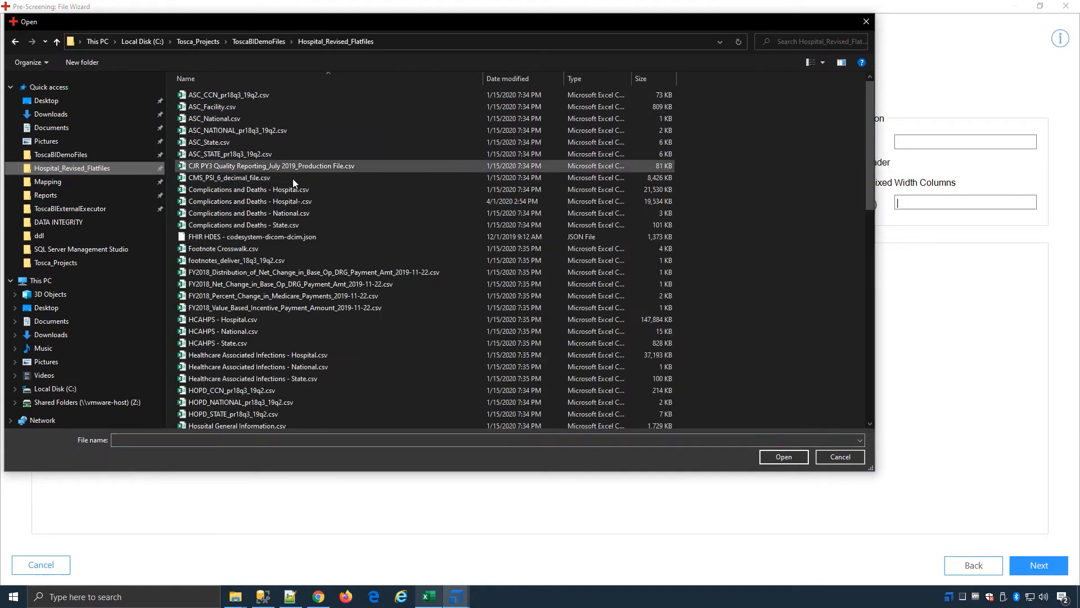
pyautogui.click(212, 192)
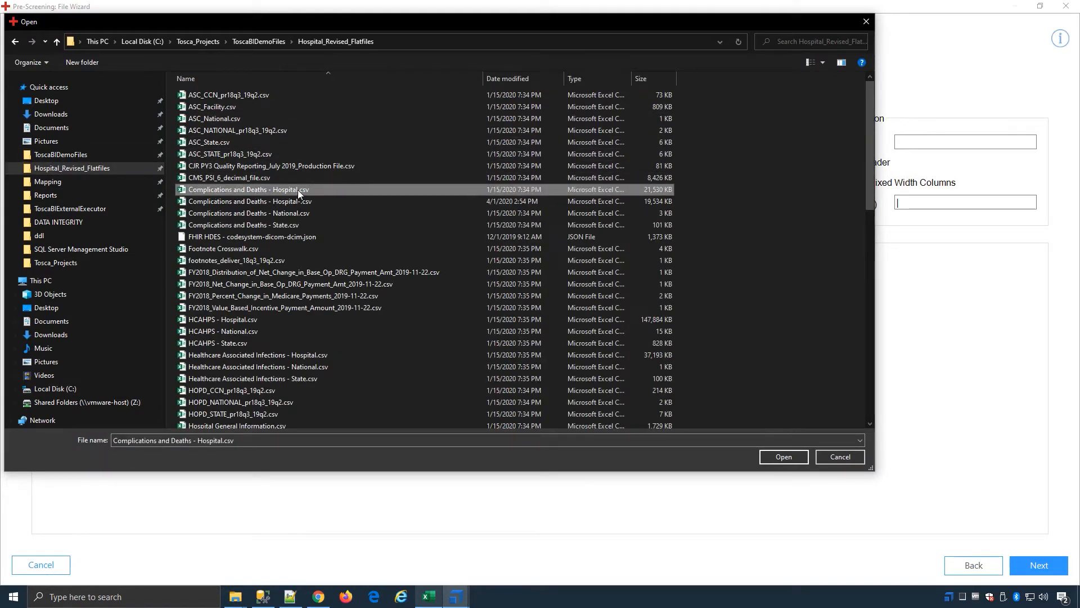
pyautogui.doubleClick(327, 189)
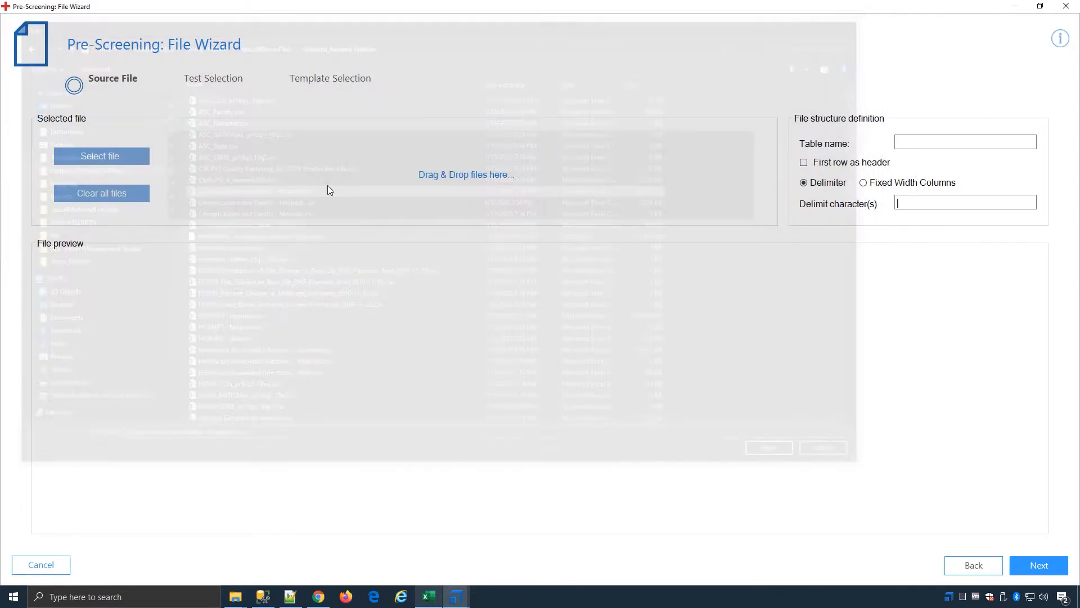
# - Treat the file's first row as header, set the delimiter to a comma, and proceed to test selection
pyautogui.click(832, 167)
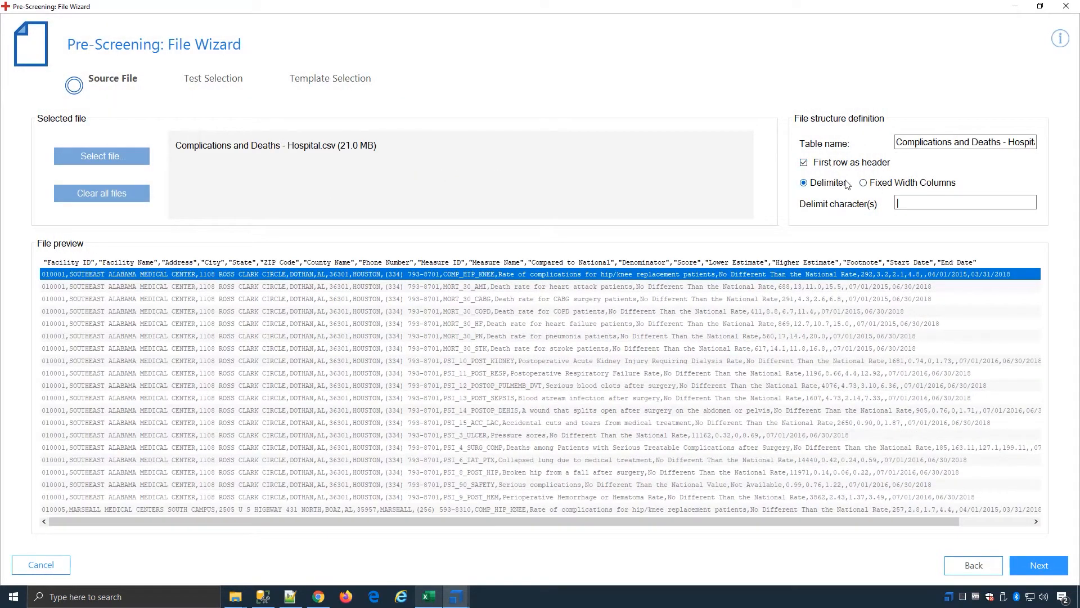
pyautogui.moveTo(917, 203); pyautogui.dragTo(863, 201)
pyautogui.write(',')
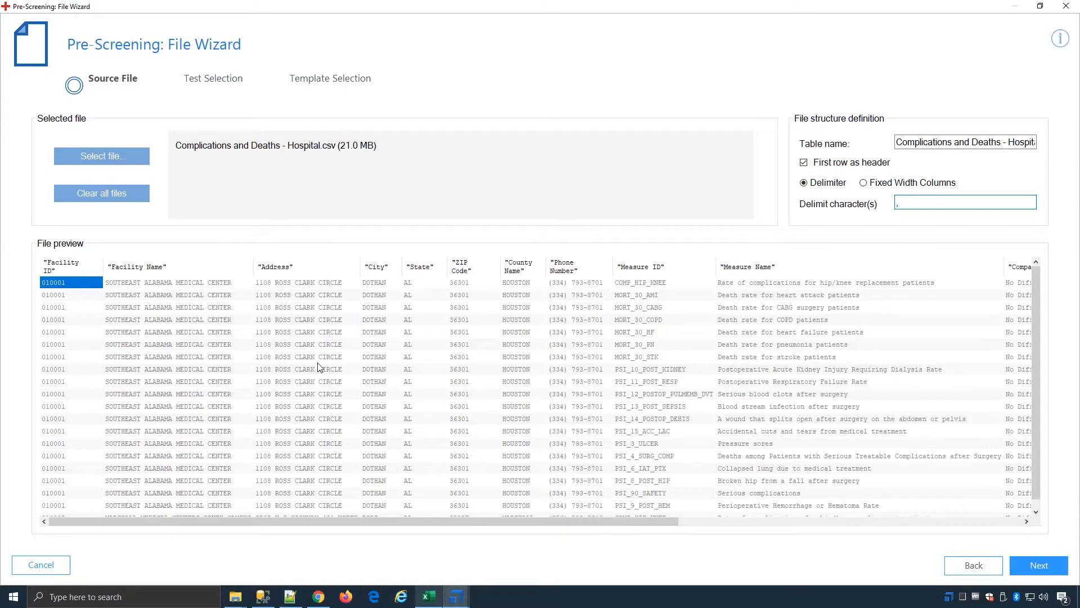
pyautogui.click(1039, 561)
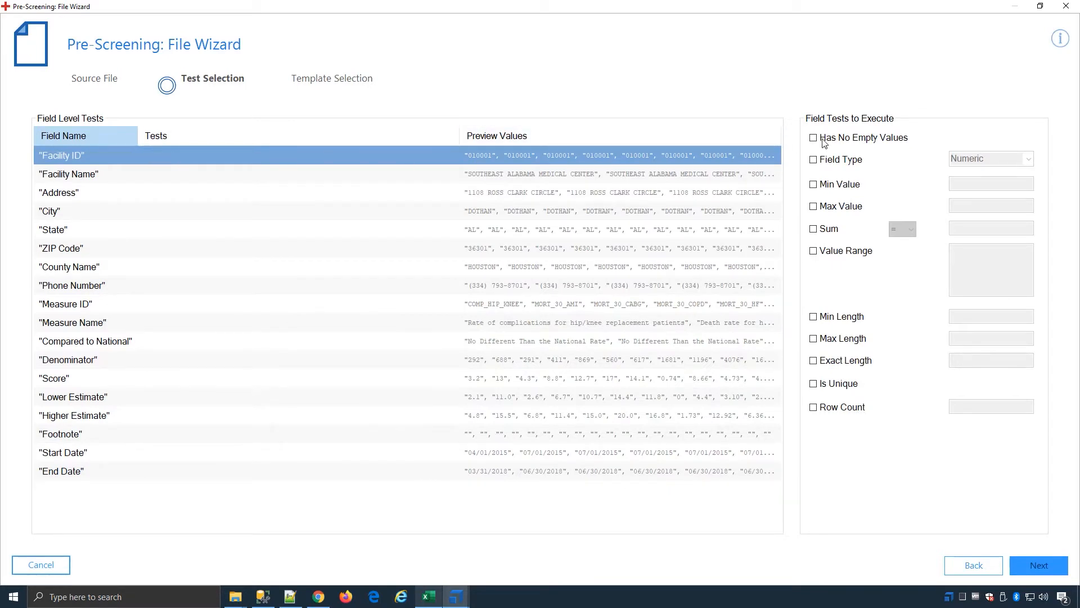
# - Give the Facility ID field no-empty-values and numeric type tests, with min value 010001 and max value 050005
pyautogui.click(859, 142)
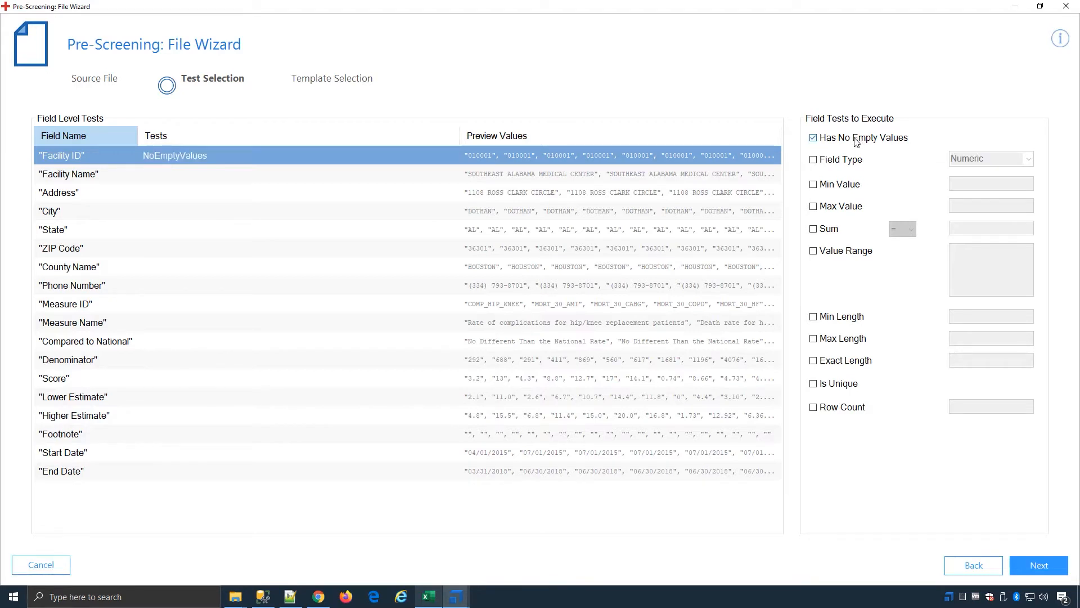
pyautogui.click(832, 163)
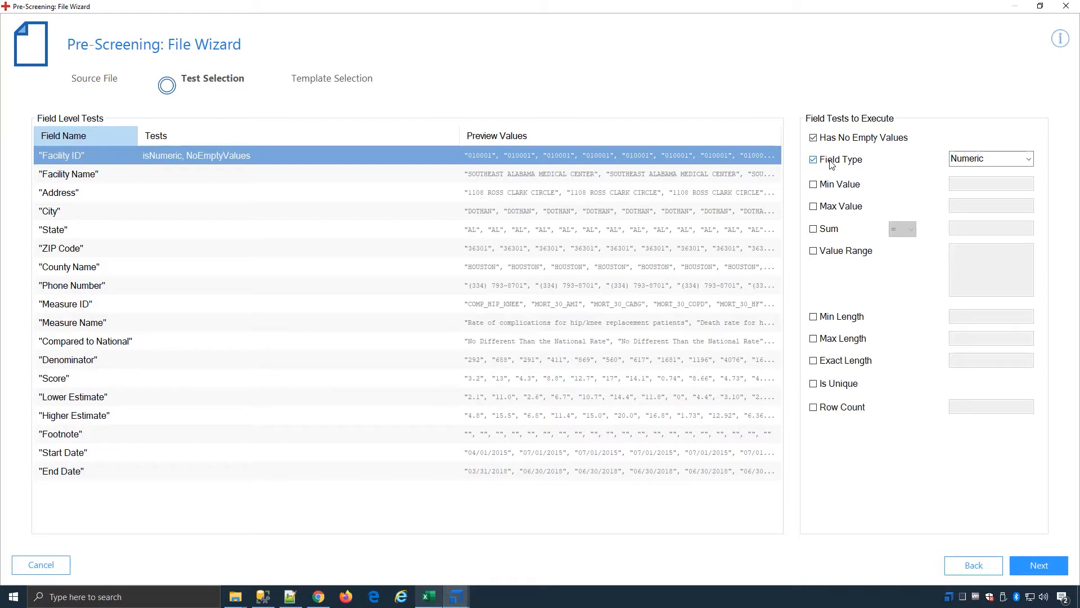
pyautogui.click(837, 186)
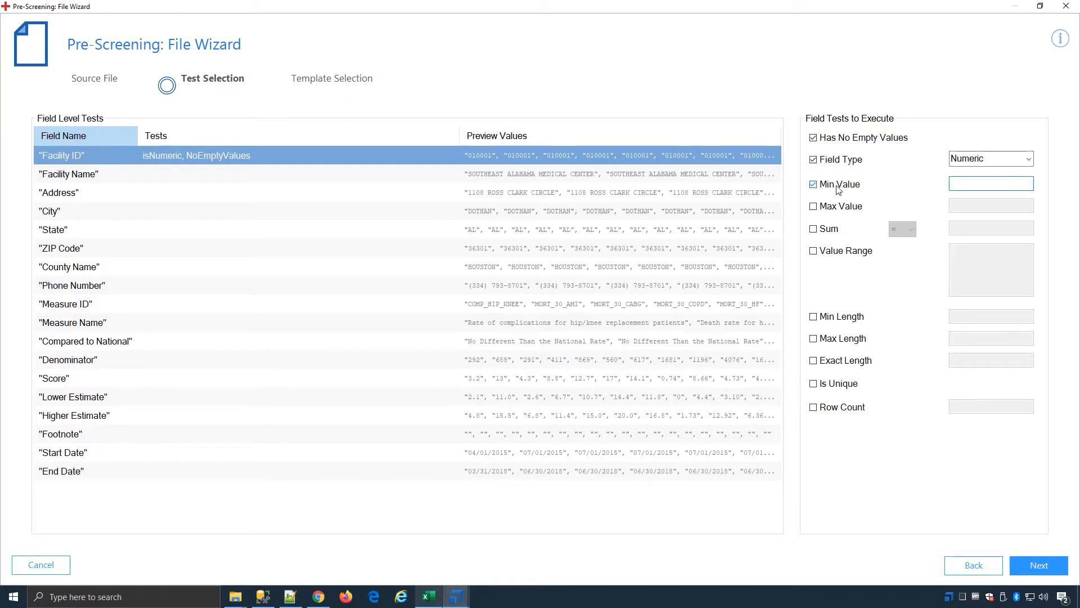
pyautogui.write('010001')
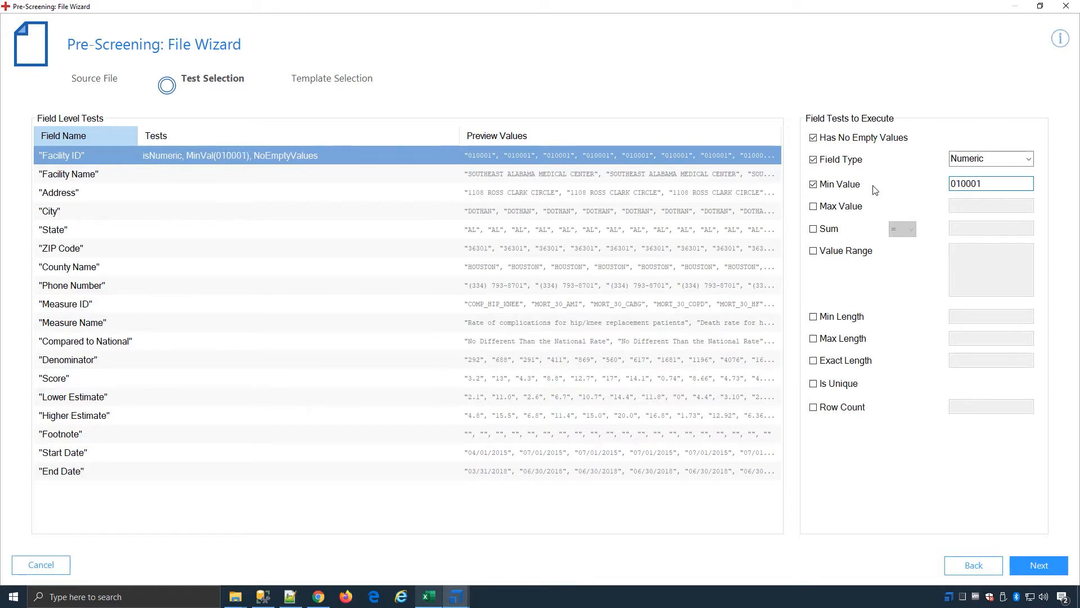
pyautogui.click(848, 207)
pyautogui.click(999, 204)
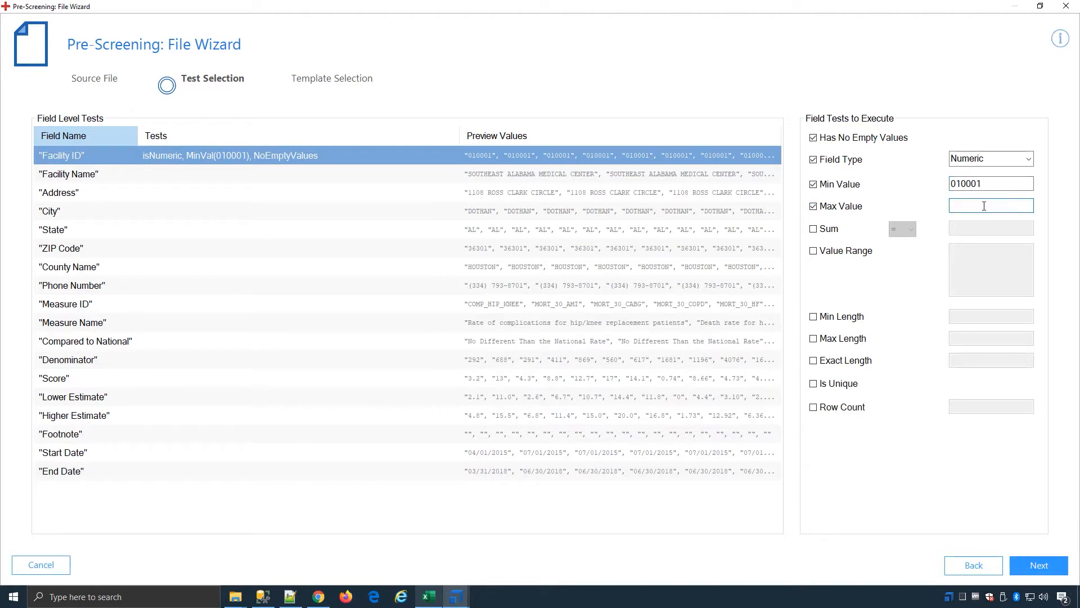
pyautogui.write('0500050')
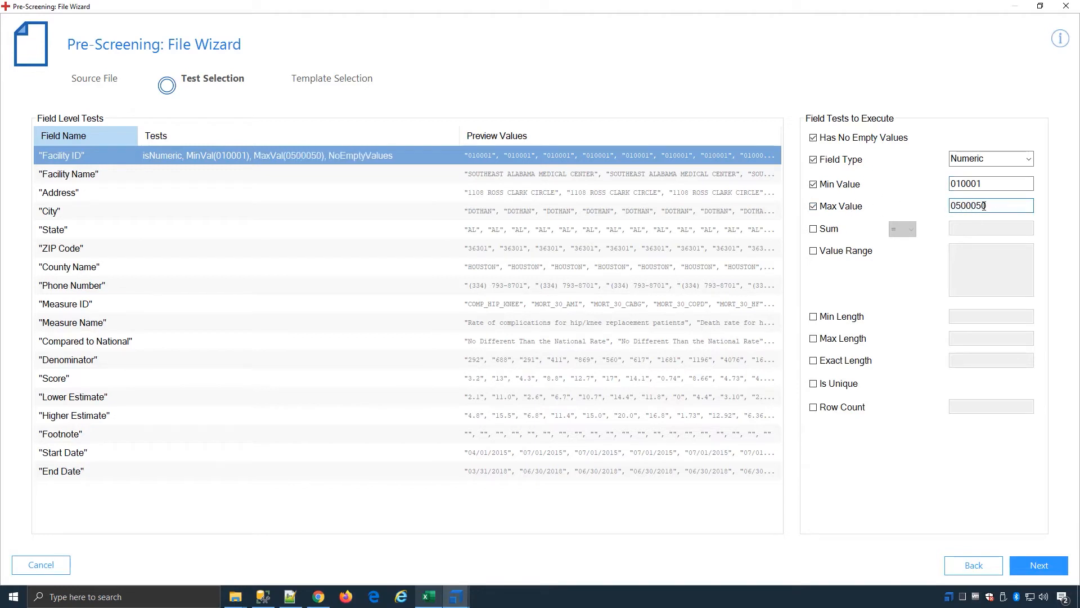
pyautogui.press('BackSpace')
# - Add the Has No Empty Values test to the Facility Name and State fields
pyautogui.click(355, 174)
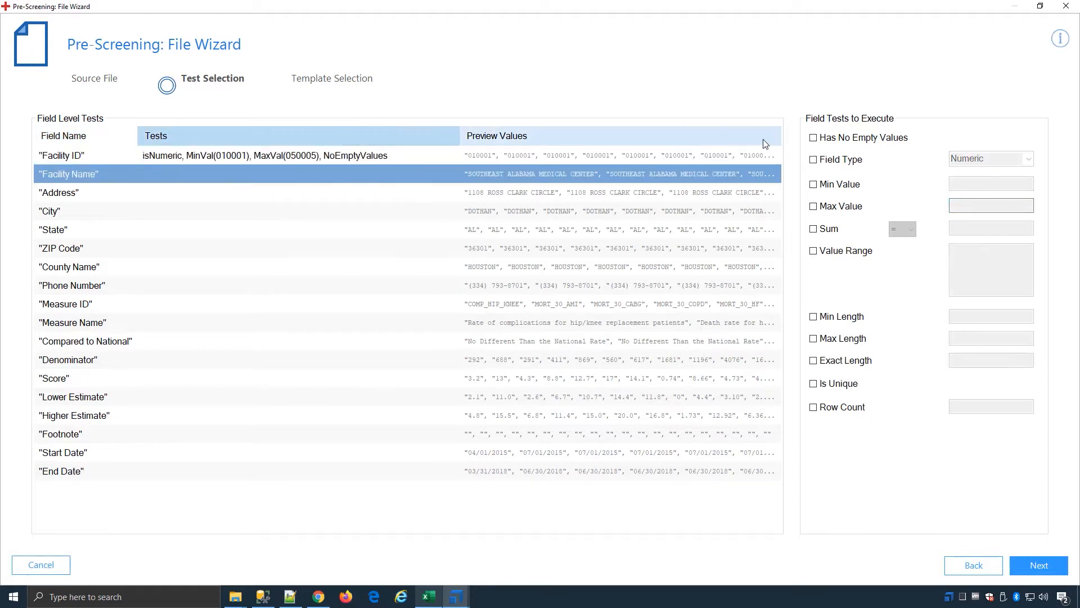
pyautogui.click(838, 140)
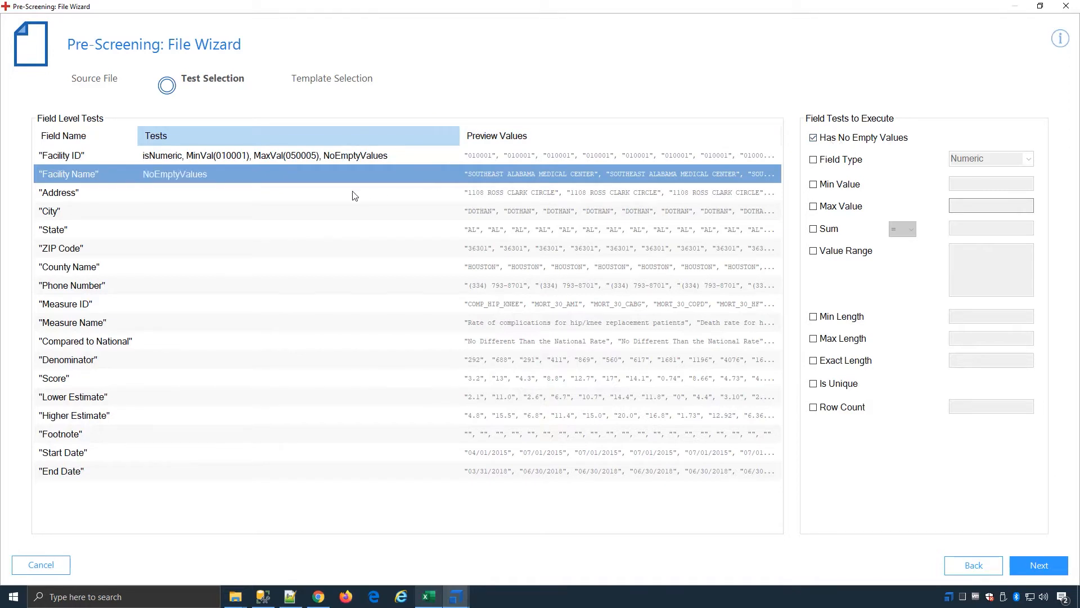
pyautogui.click(203, 240)
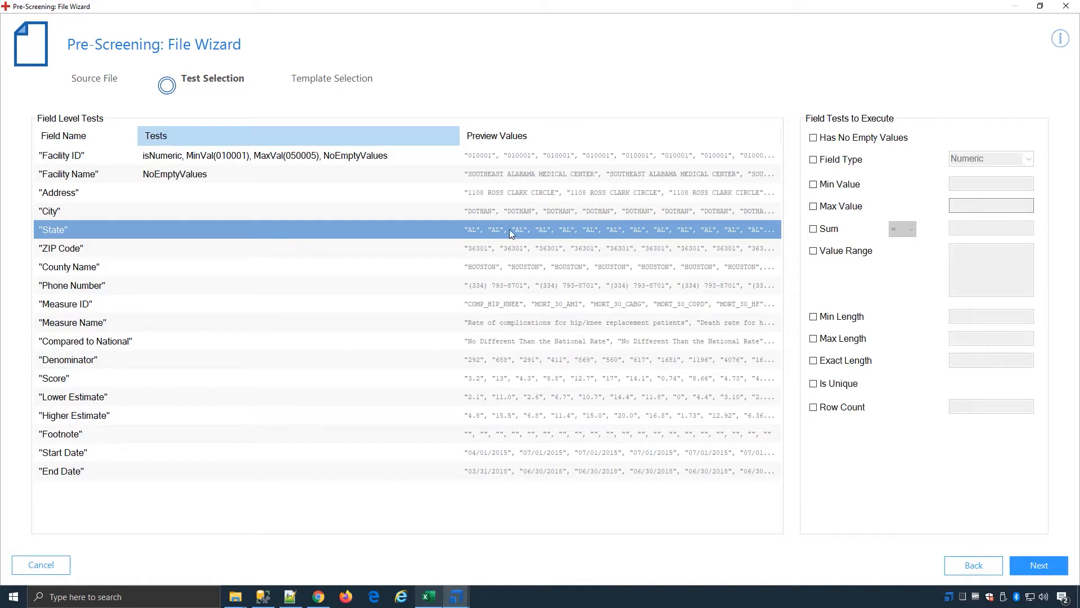
pyautogui.click(838, 137)
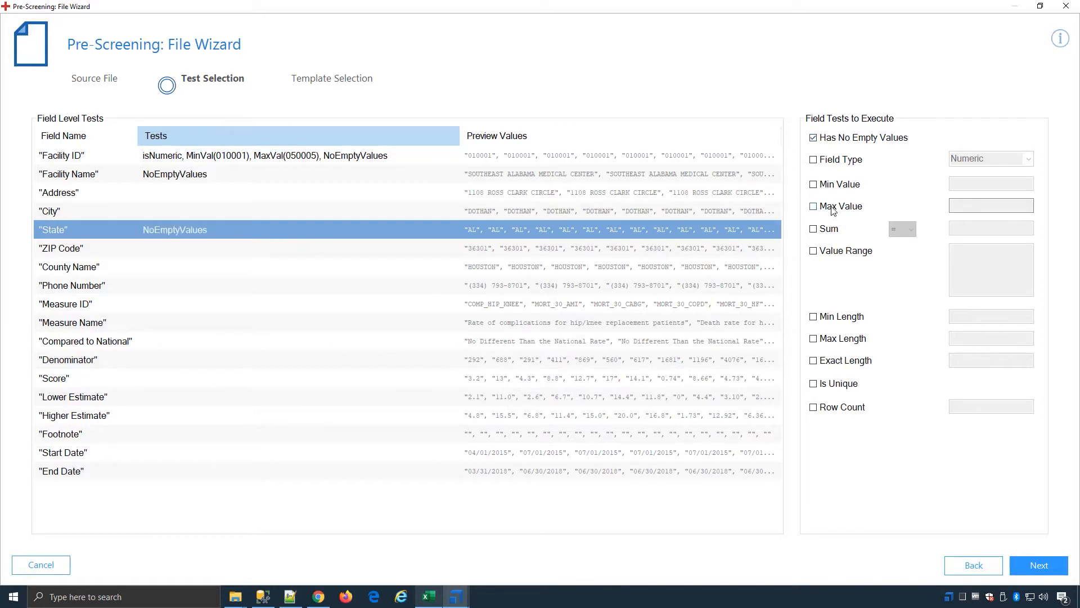
# - Add a Value Range test to the State field, using the two-letter state codes copied from the States Value Range file in Notepad++
pyautogui.click(829, 252)
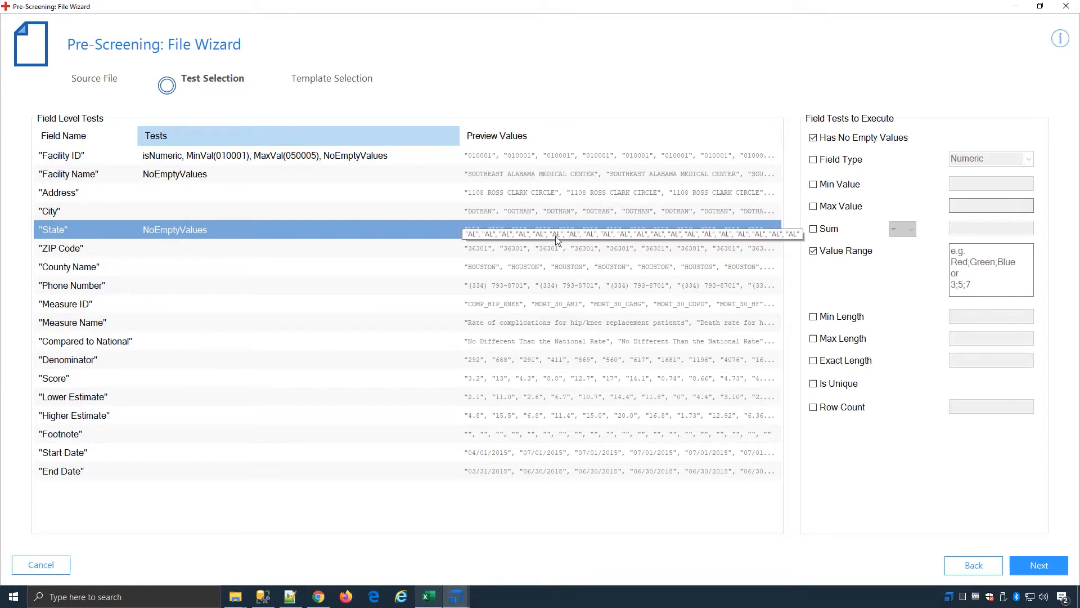
pyautogui.click(290, 598)
pyautogui.moveTo(544, 127); pyautogui.dragTo(23, 112)
pyautogui.rightClick(71, 113)
pyautogui.click(98, 132)
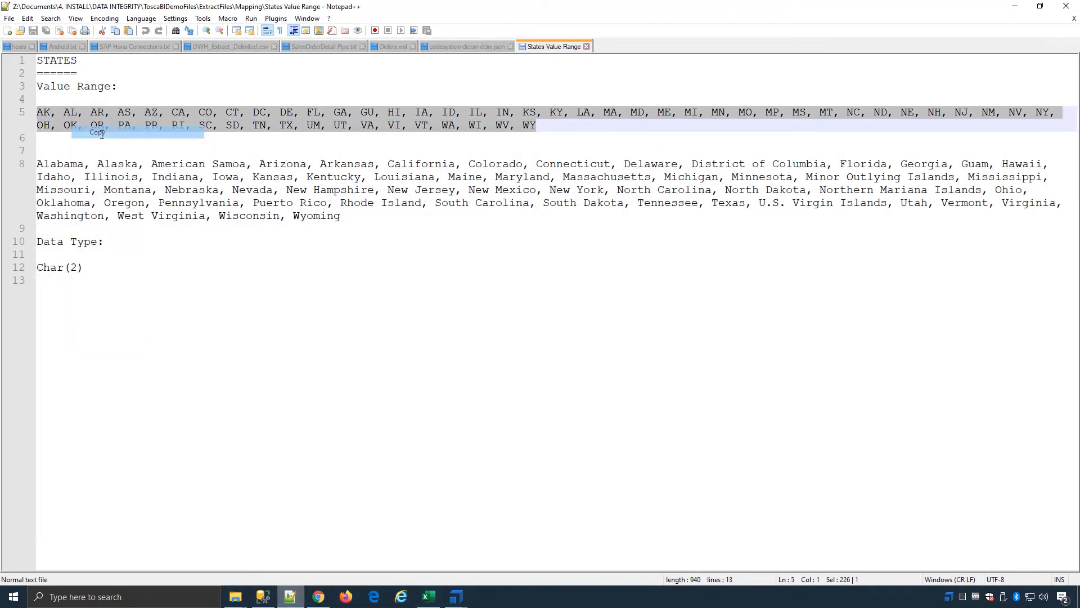
pyautogui.click(1015, 6)
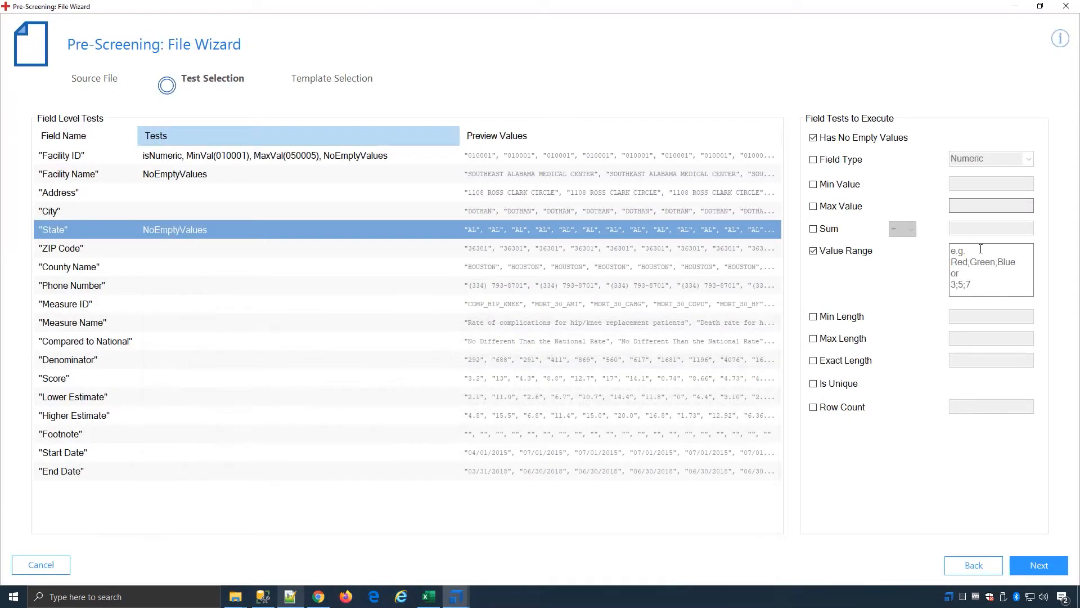
pyautogui.rightClick(957, 251)
pyautogui.click(970, 307)
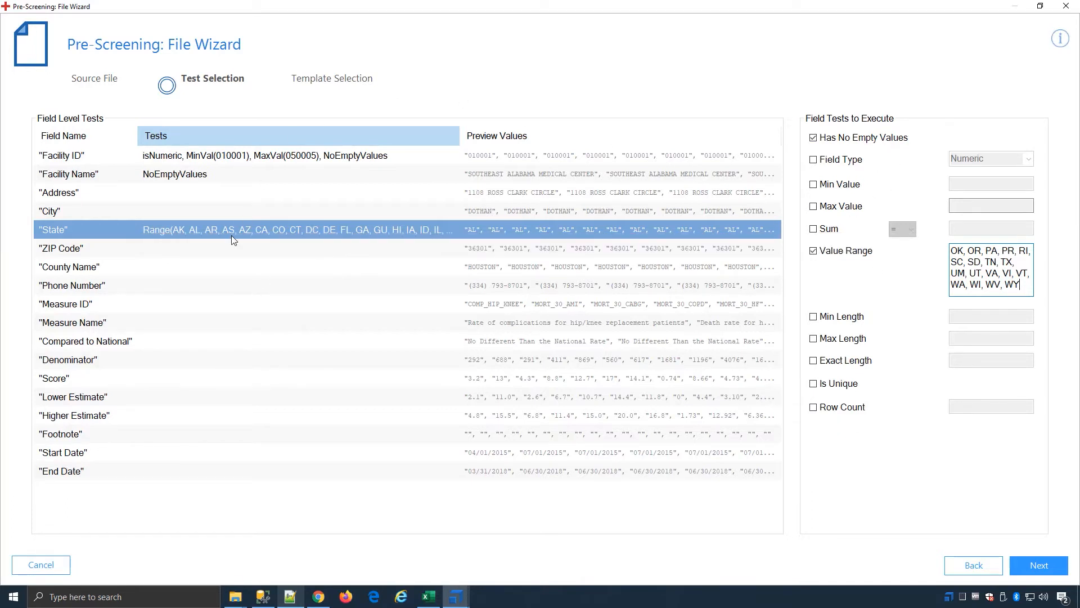
# - Add no-empty-values and numeric type tests to ZIP Code, and a no-empty-values test to Measure Name
pyautogui.click(178, 249)
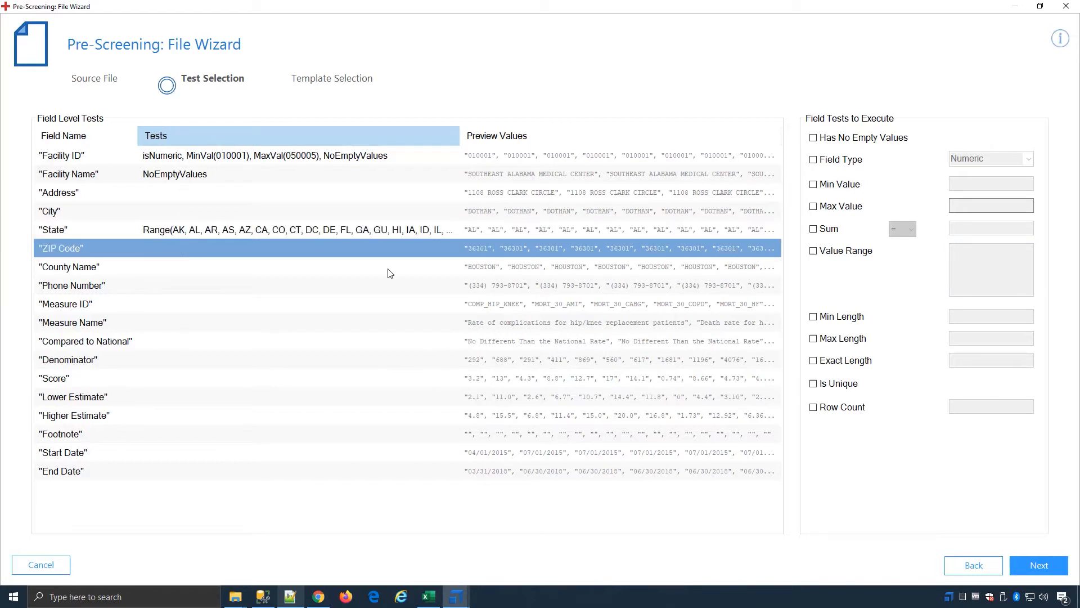
pyautogui.click(844, 138)
pyautogui.click(832, 161)
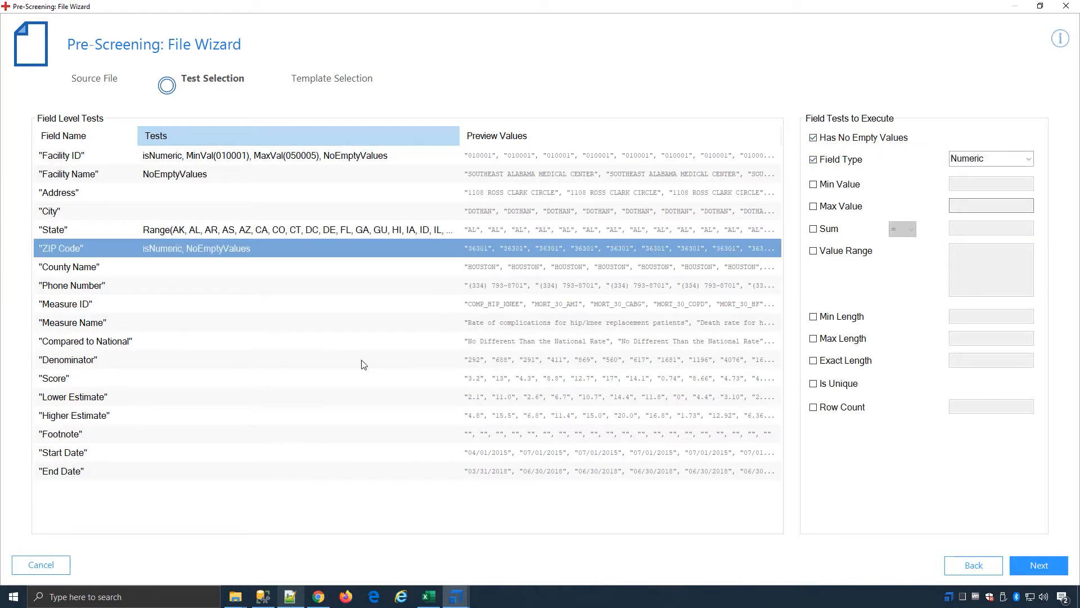
pyautogui.click(223, 329)
pyautogui.click(832, 139)
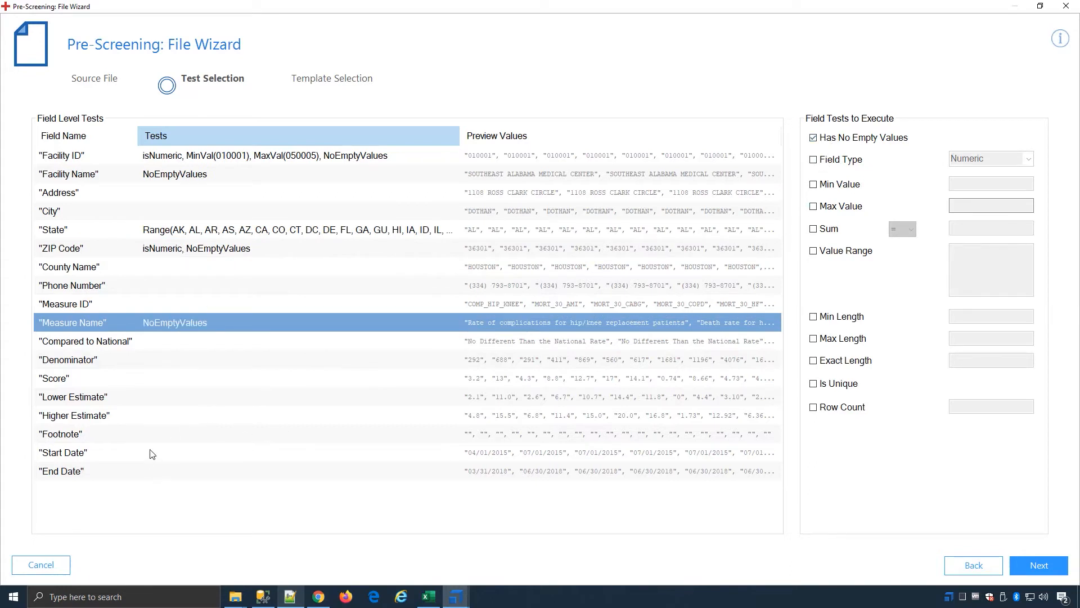
# - Add the Is Unique test to the Denominator field and a Row Count test of 444.56 to the Score field
pyautogui.click(186, 437)
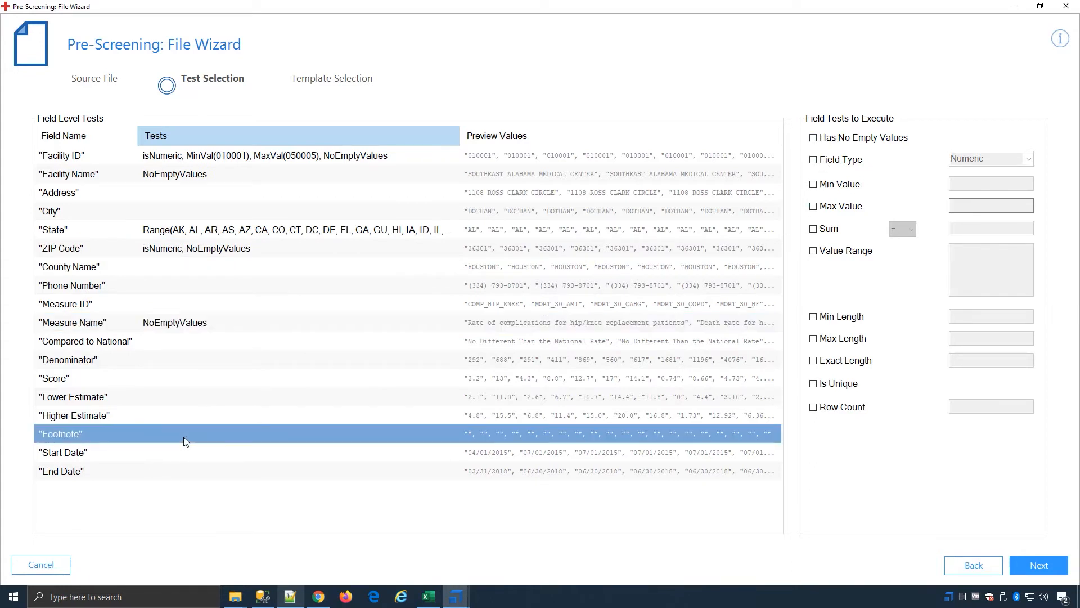
pyautogui.click(182, 361)
pyautogui.click(838, 386)
pyautogui.click(286, 384)
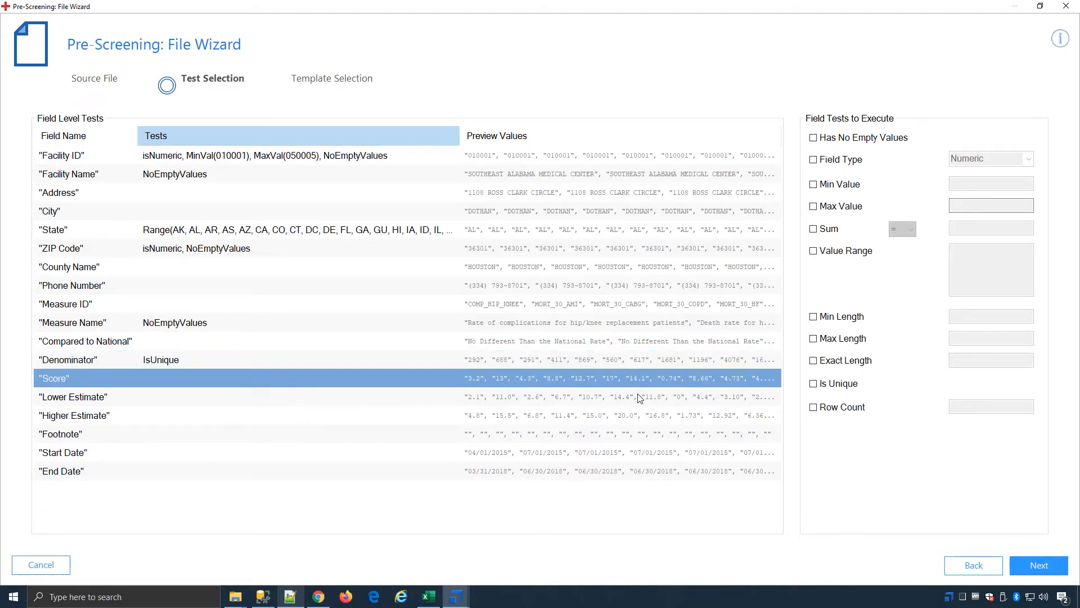
pyautogui.click(837, 410)
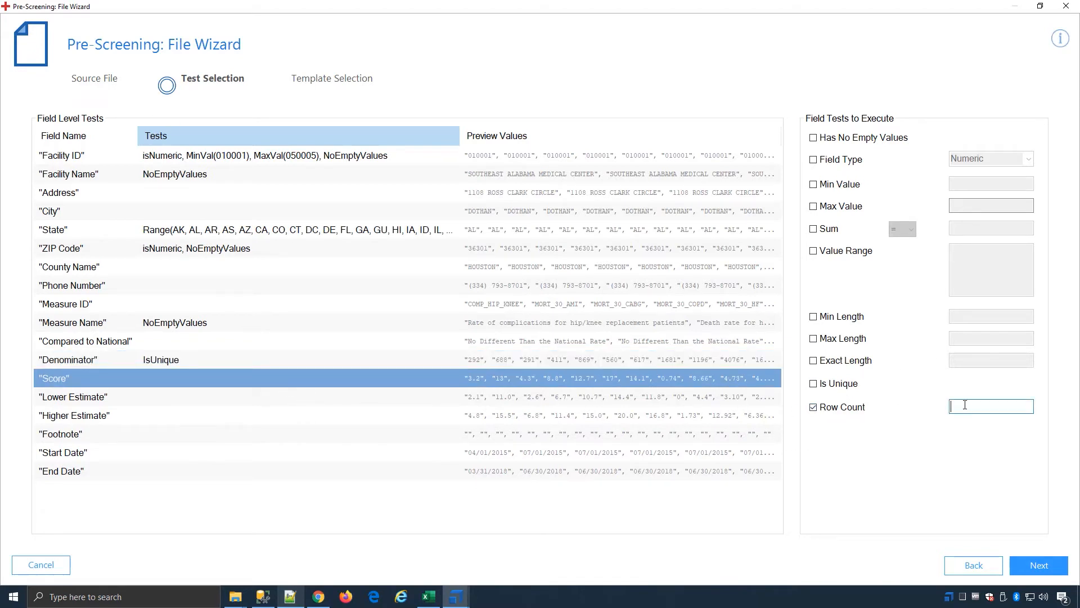
pyautogui.write('444.56')
# - Keep the File tests template, include an ExecutionList and a RequirementSet, and finish the wizard to generate the tests
pyautogui.click(1014, 559)
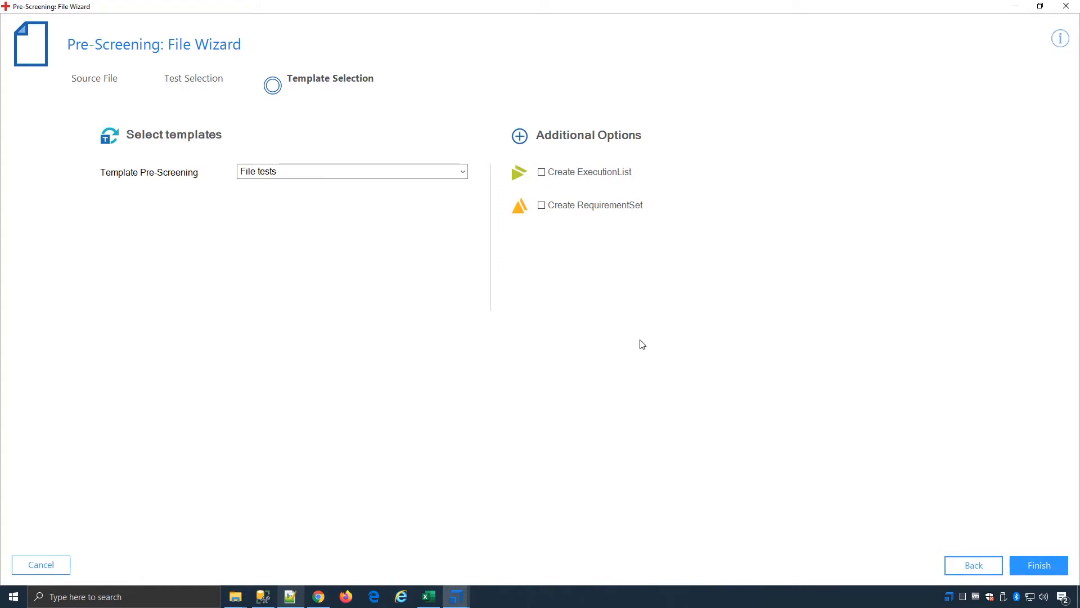
pyautogui.click(576, 173)
pyautogui.click(1038, 565)
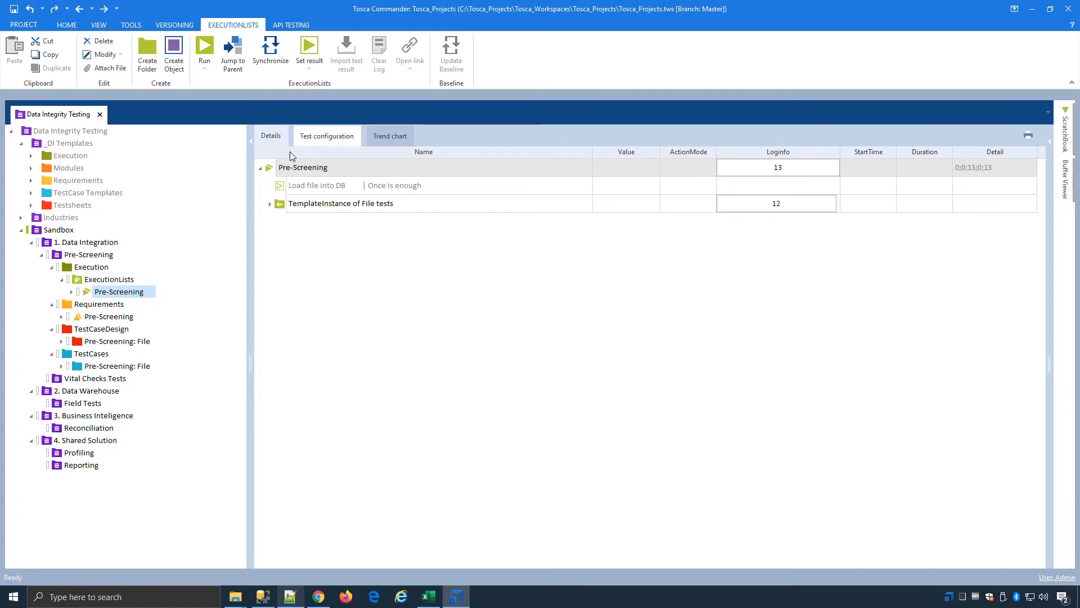
# - Expand the File tests template instance in the Pre-Screening execution list and jump to the test case for the State ValueRange entry
pyautogui.click(269, 204)
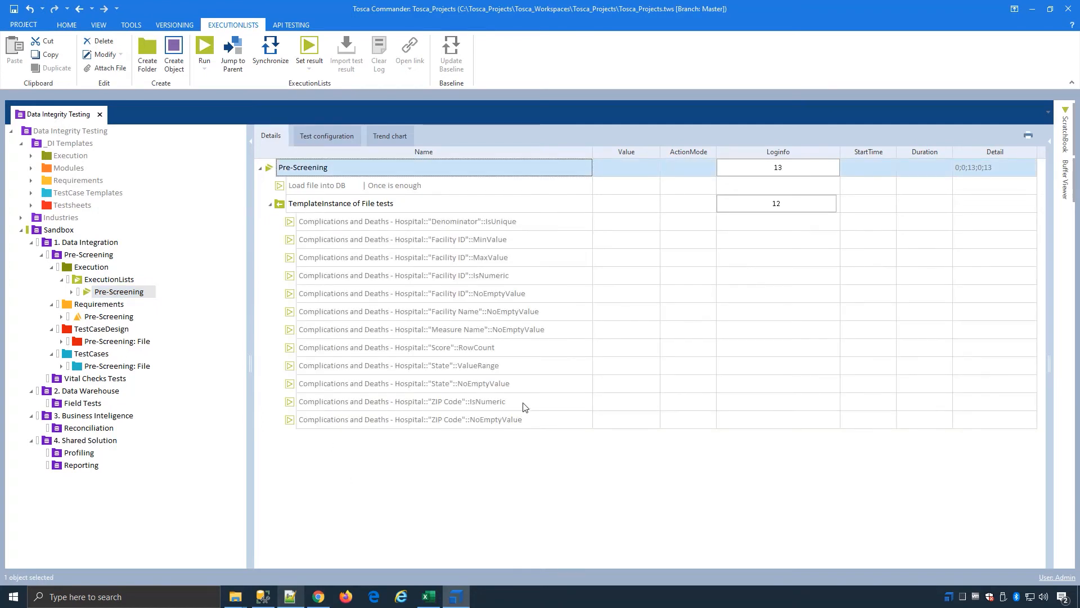
pyautogui.click(476, 366)
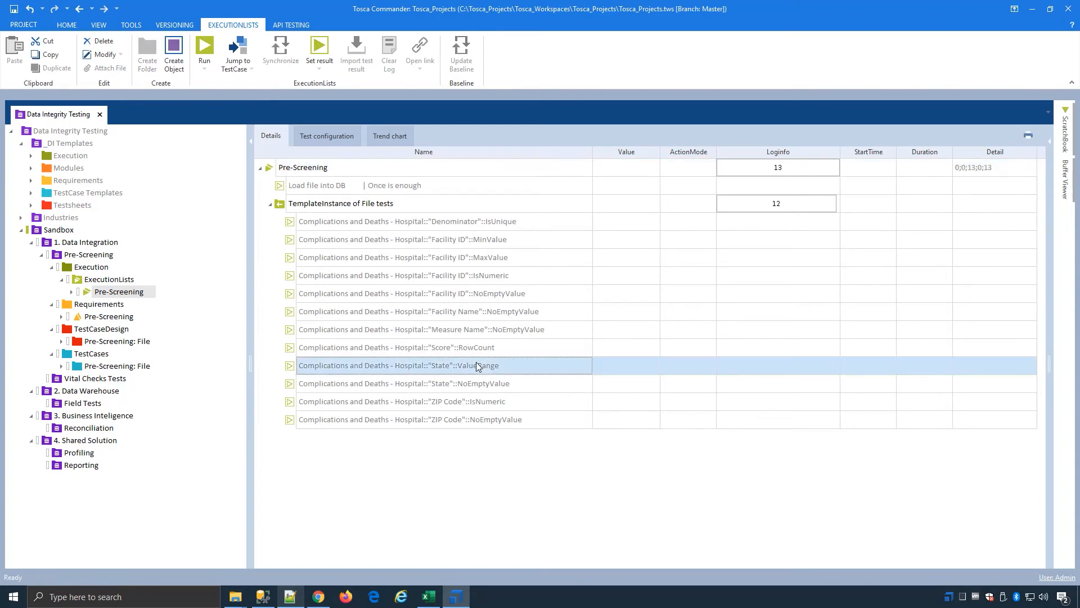
pyautogui.rightClick(534, 373)
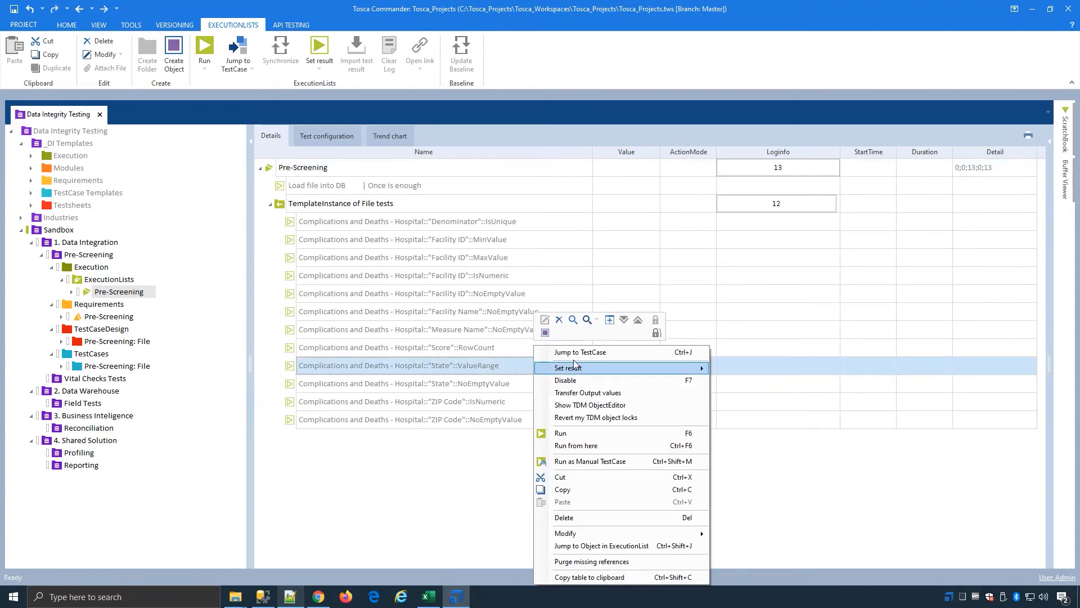
pyautogui.click(577, 354)
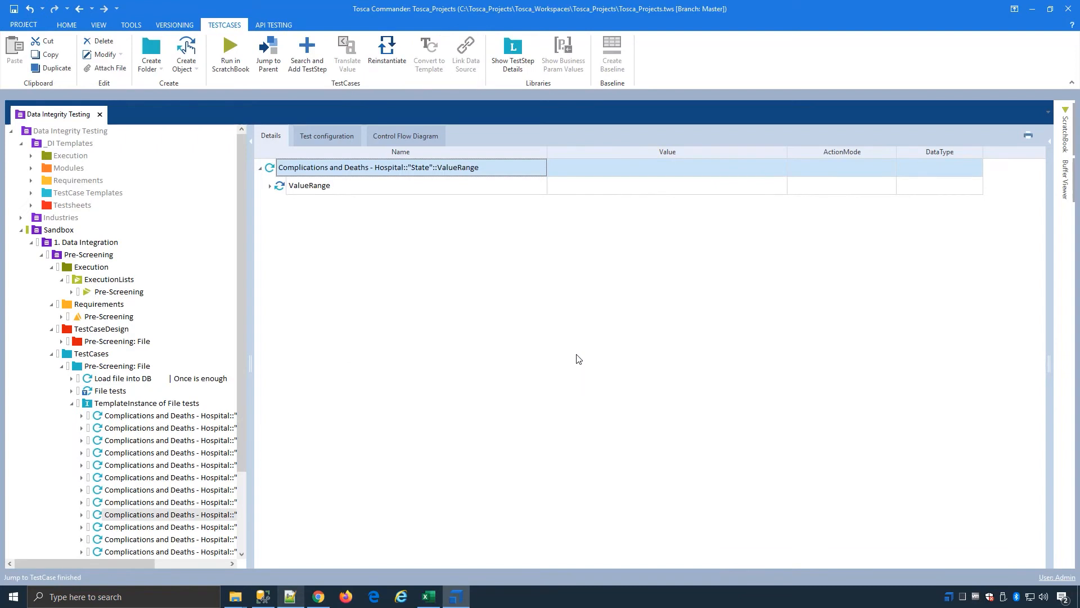
# - Expand the State ValueRange test case fully and review its table name, column and test type values
pyautogui.rightClick(377, 176)
pyautogui.click(466, 147)
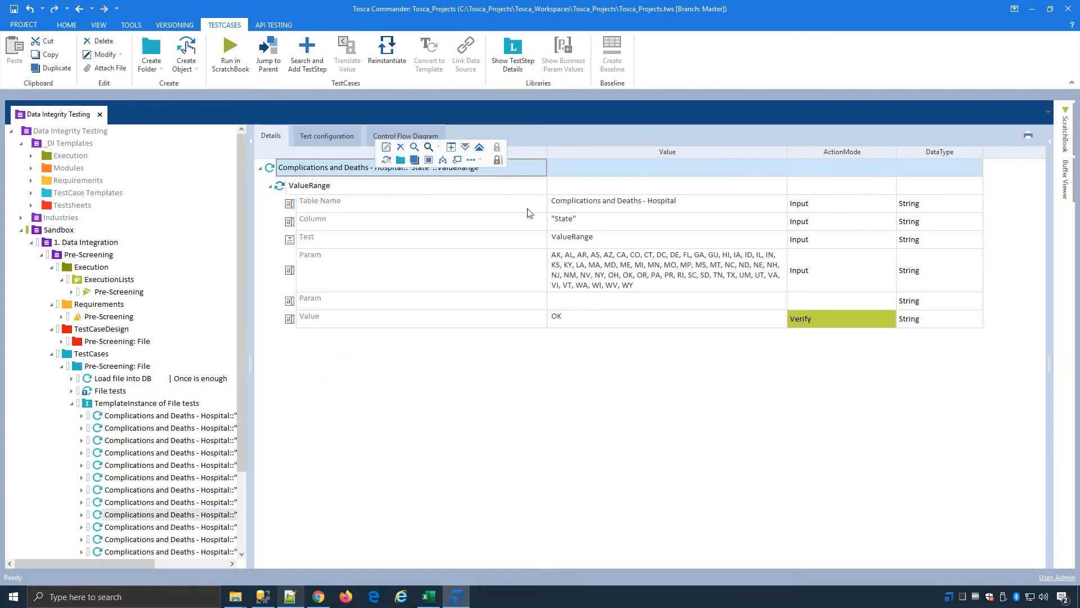
pyautogui.click(631, 214)
pyautogui.click(529, 226)
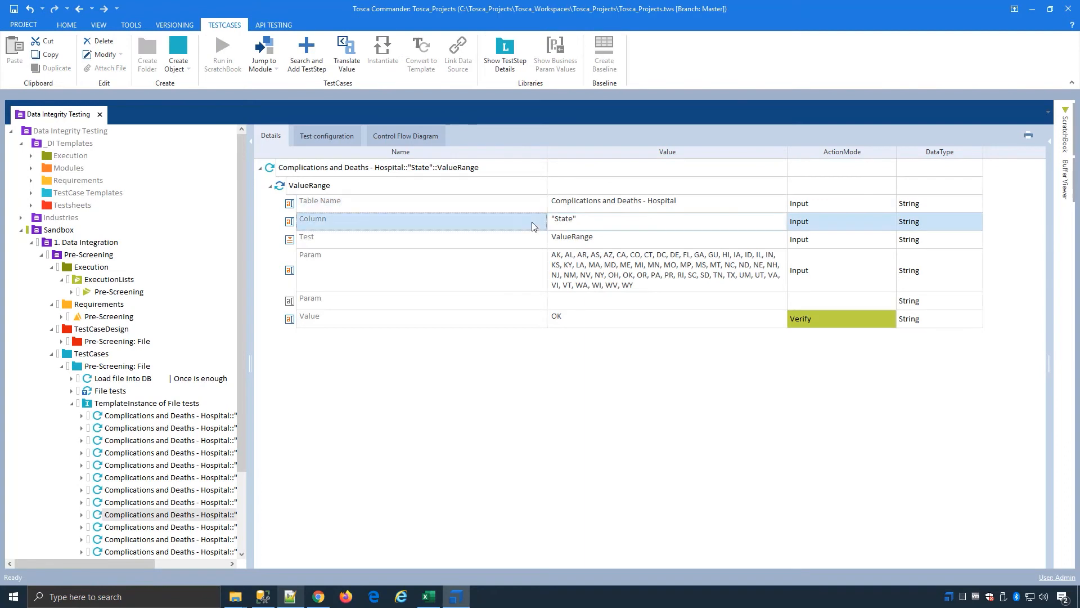
pyautogui.click(528, 240)
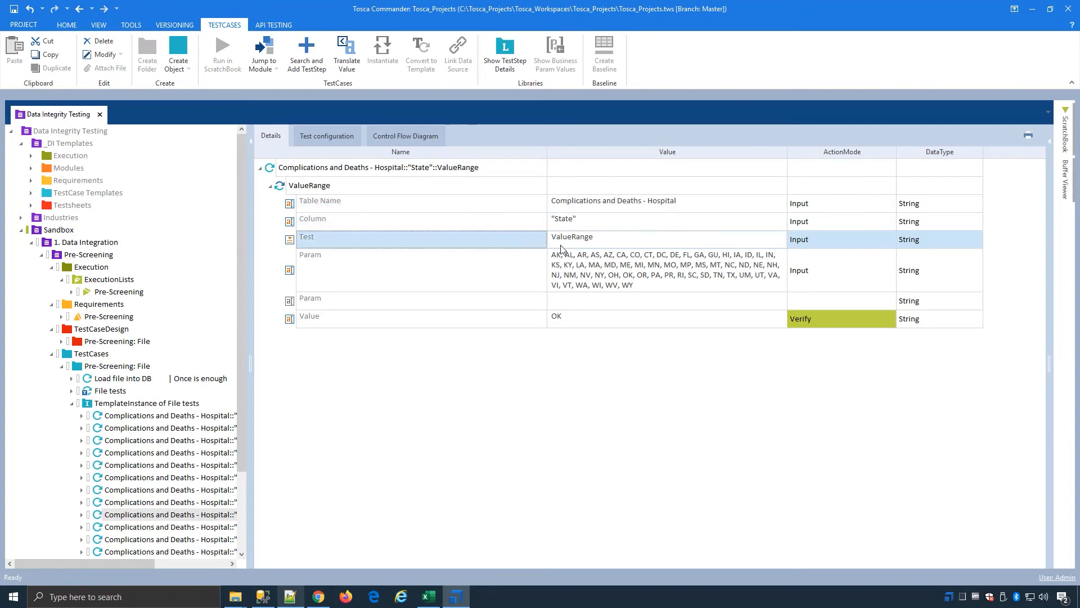
# - View the Complications and Deaths - Hospital test sheet under TestCaseDesign, followed by the template instance of File tests
pyautogui.click(62, 341)
pyautogui.click(123, 354)
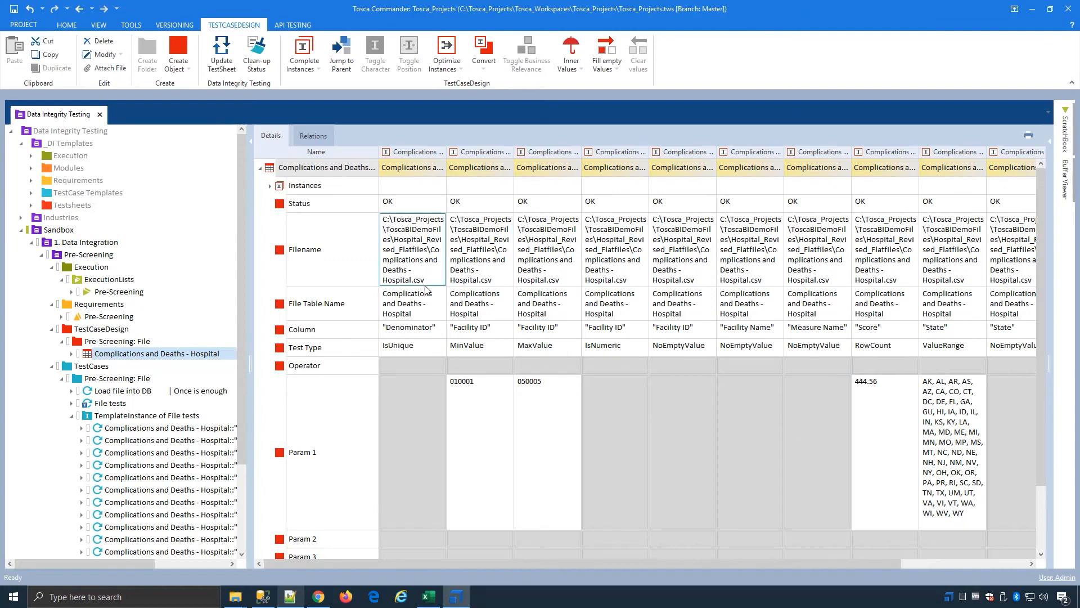
pyautogui.click(170, 416)
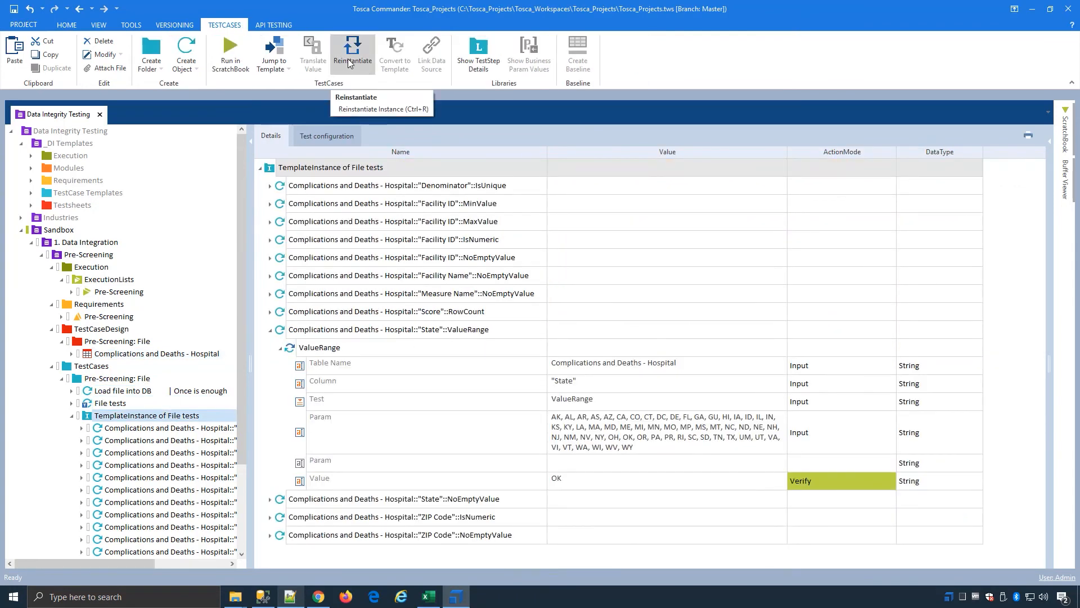
# - Append ",ZZZZ" to Param 1 of the State ValueRange instance in the Complications and Deaths - Hospital test sheet
pyautogui.click(157, 353)
pyautogui.click(941, 404)
pyautogui.click(956, 502)
pyautogui.scroll(-1, 971, 523)
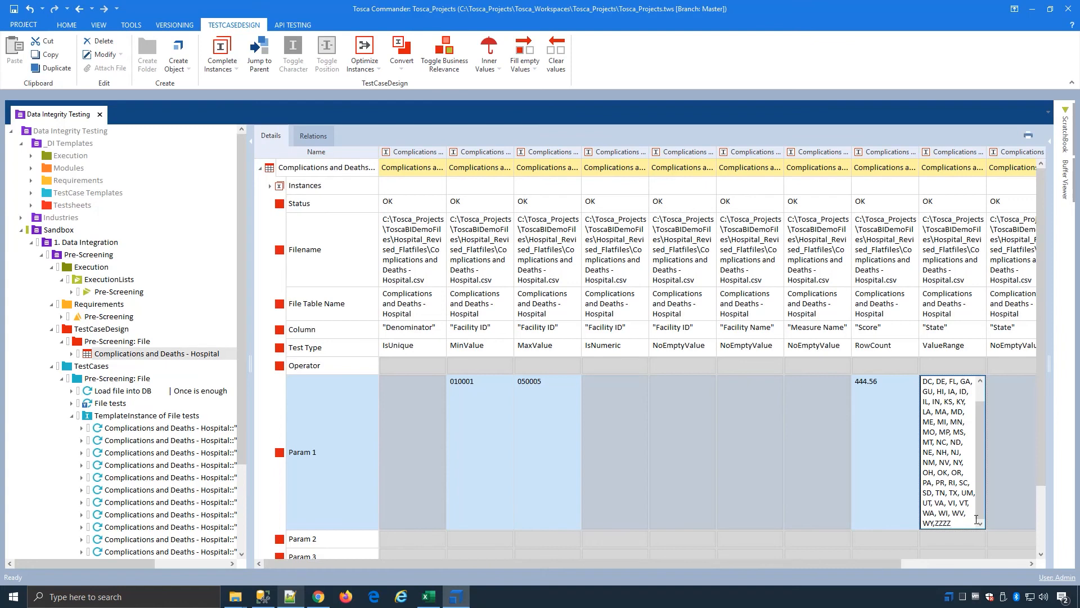
# - Reinstantiate the template instance of File tests and check the end of the State ValueRange Param list for ZZZZ
pyautogui.click(146, 415)
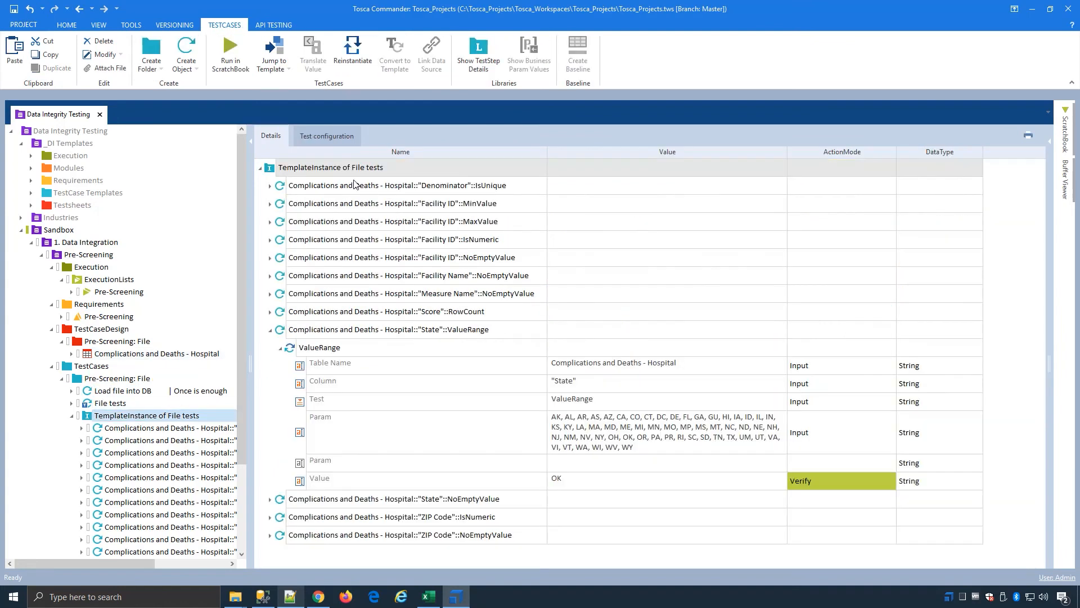
pyautogui.click(354, 54)
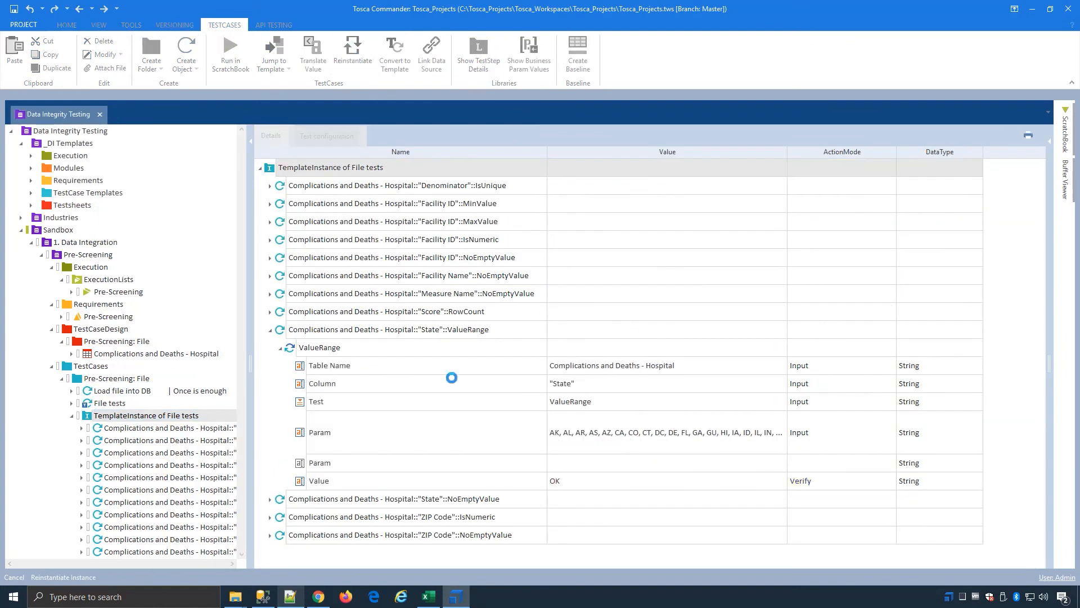
pyautogui.click(712, 448)
pyautogui.click(659, 450)
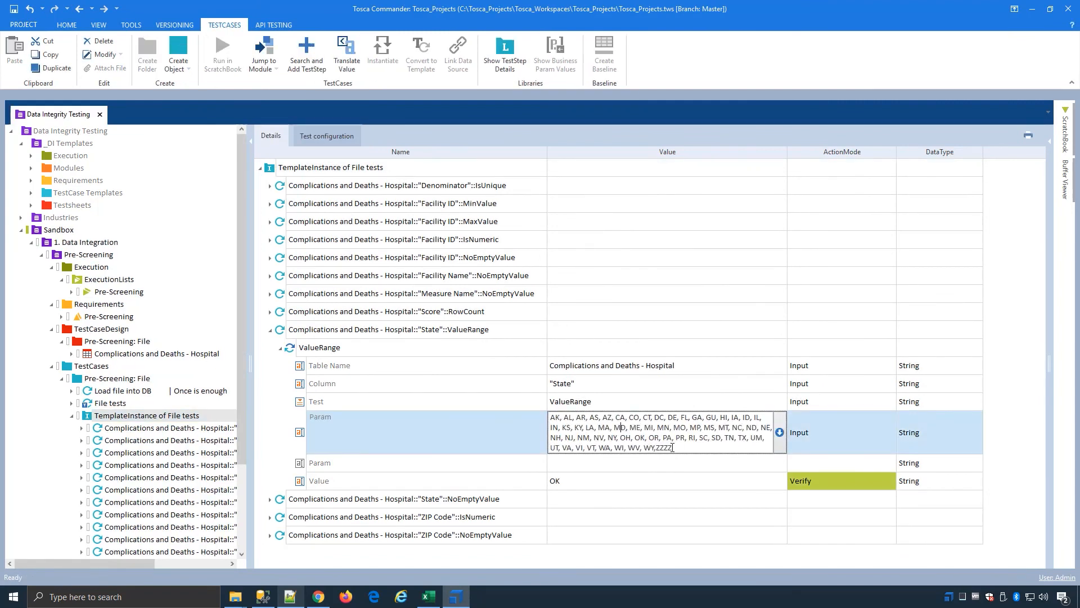
pyautogui.moveTo(672, 447); pyautogui.dragTo(655, 447)
# - Open the Pre-Screening requirement set and expand the Complications and Deaths - Hospital requirement to view its linked tests
pyautogui.click(104, 319)
pyautogui.click(270, 204)
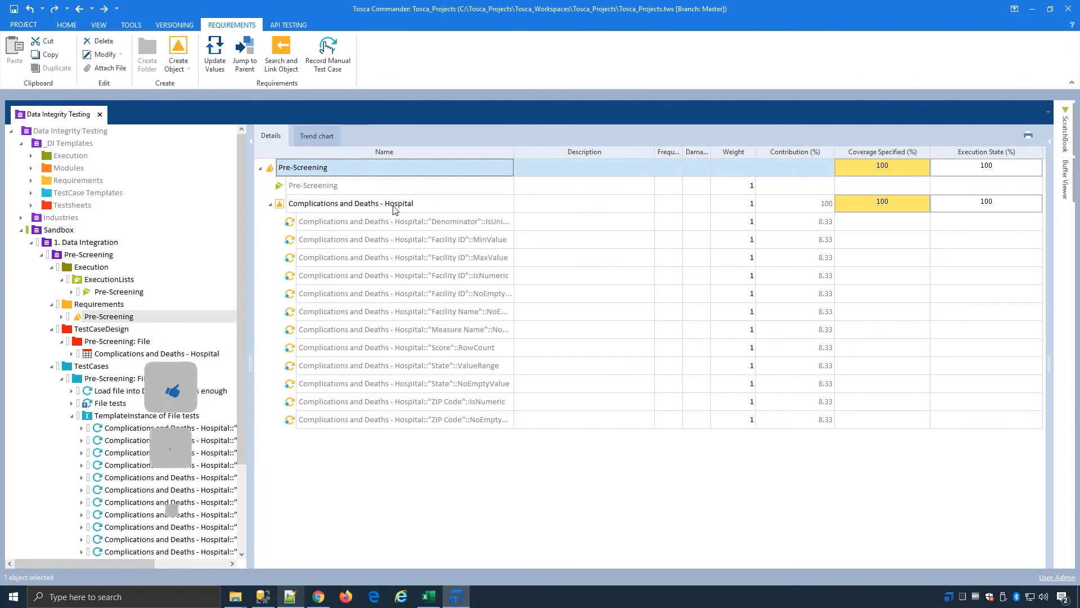